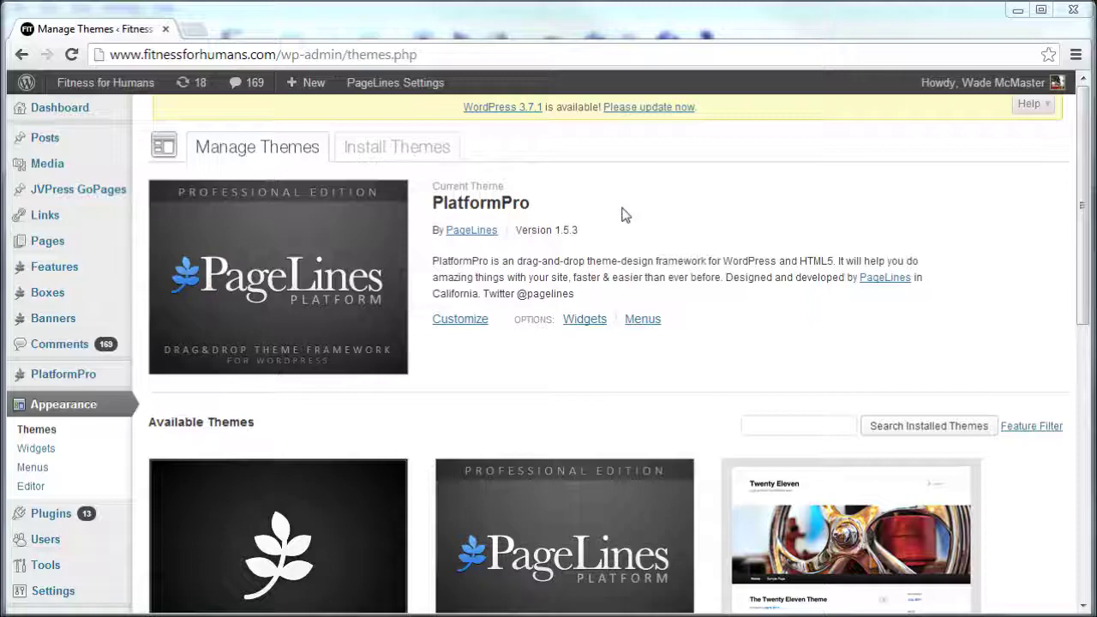
Step: View the Install Themes page with its upload option and return to Manage Themes
left_click_drag(1086, 85, 1053, 178)
scroll(1053, 178, "up", 2)
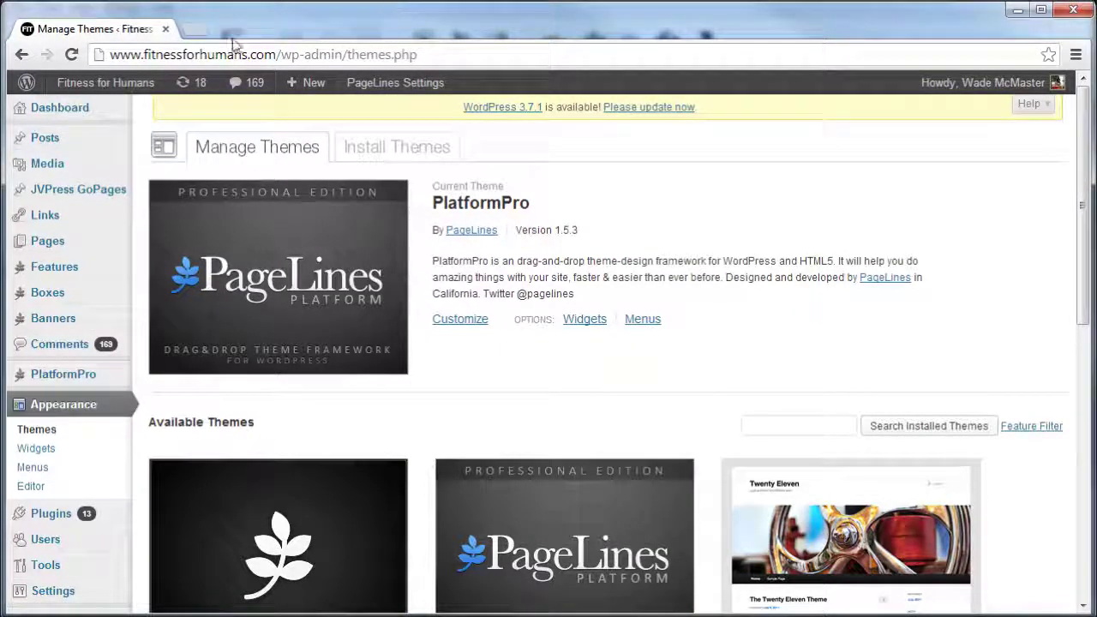
left_click(393, 154)
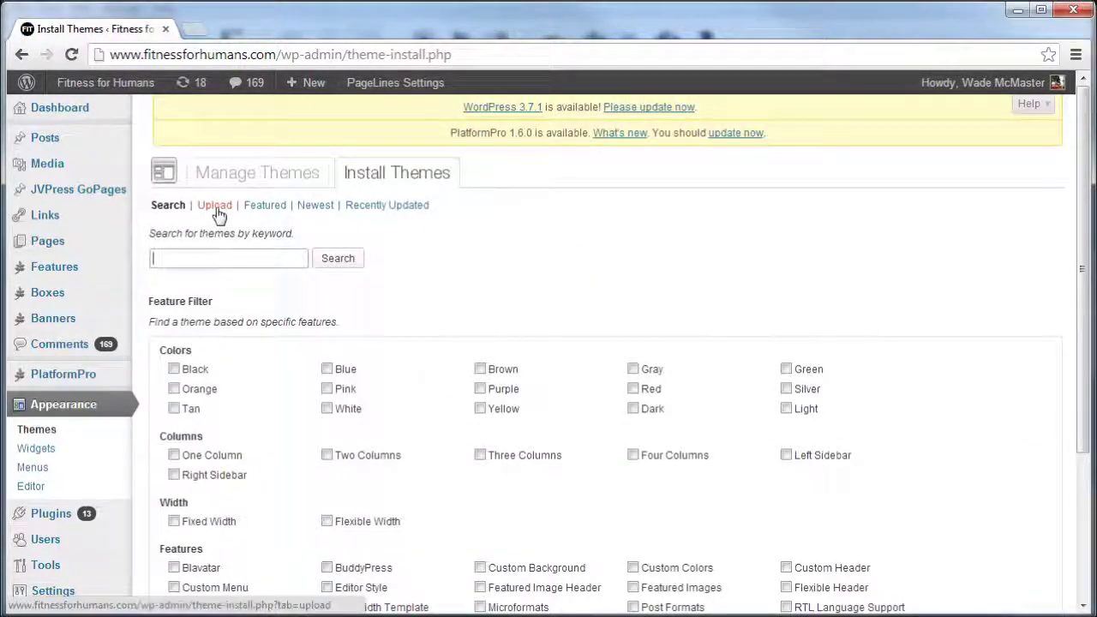
left_click(236, 171)
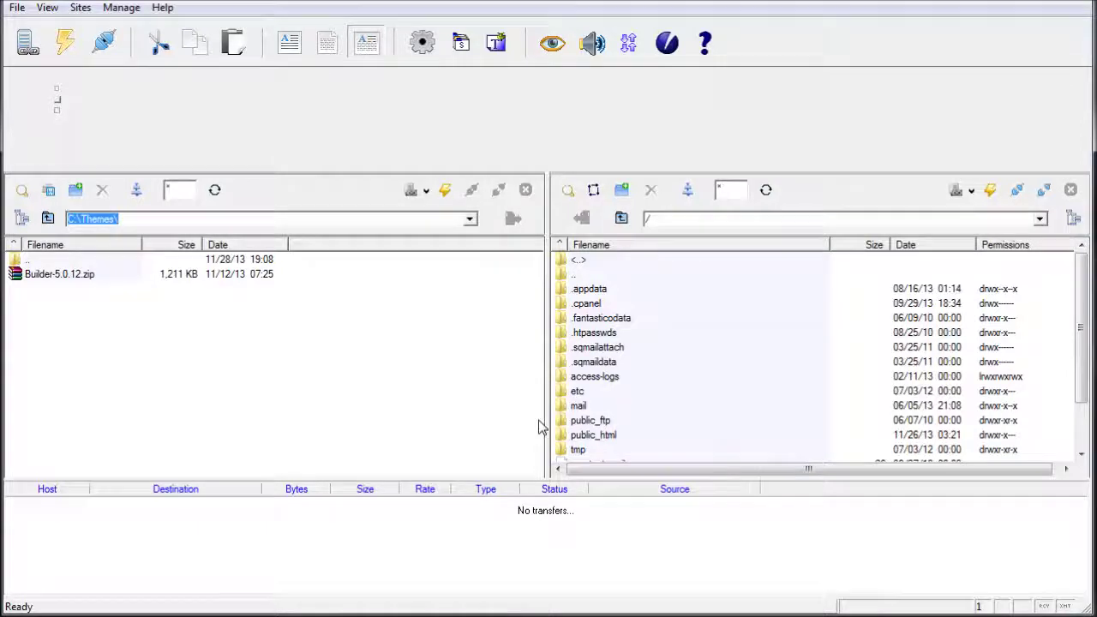
Step: Switch to the FTP client, open the Site Manager and name the new site entry Website
left_click(31, 48)
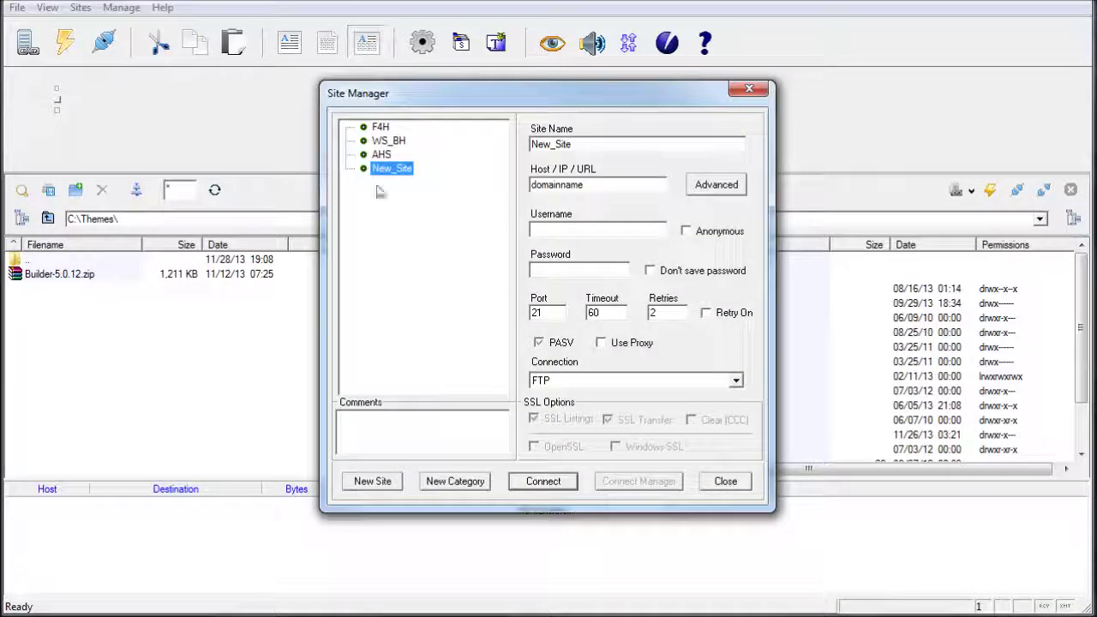
left_click(392, 169)
left_click(369, 176)
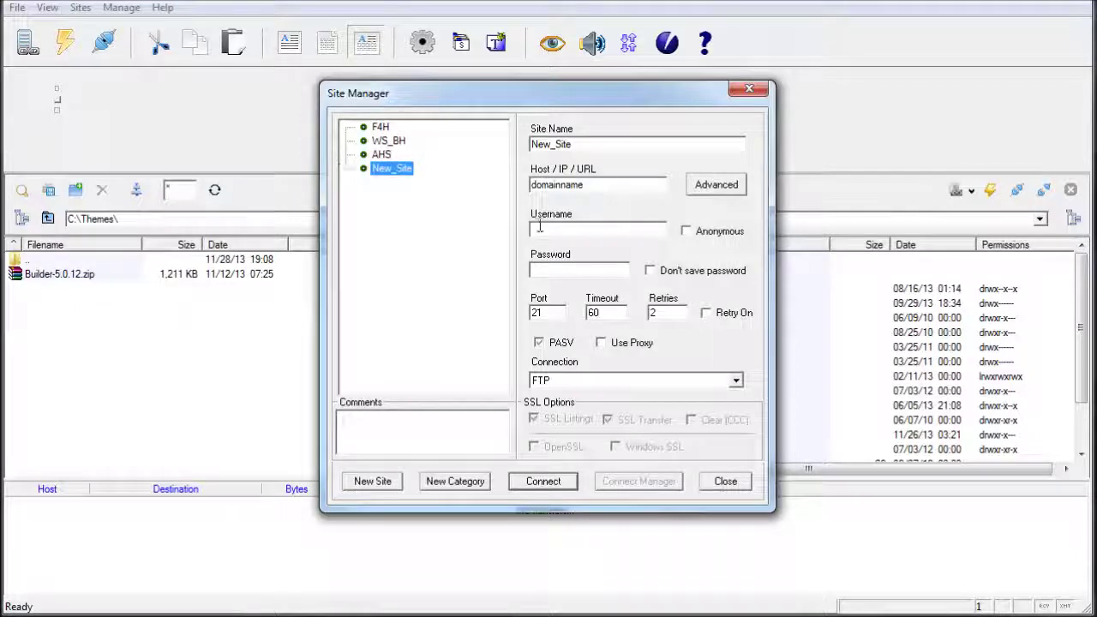
left_click_drag(617, 143, 515, 143)
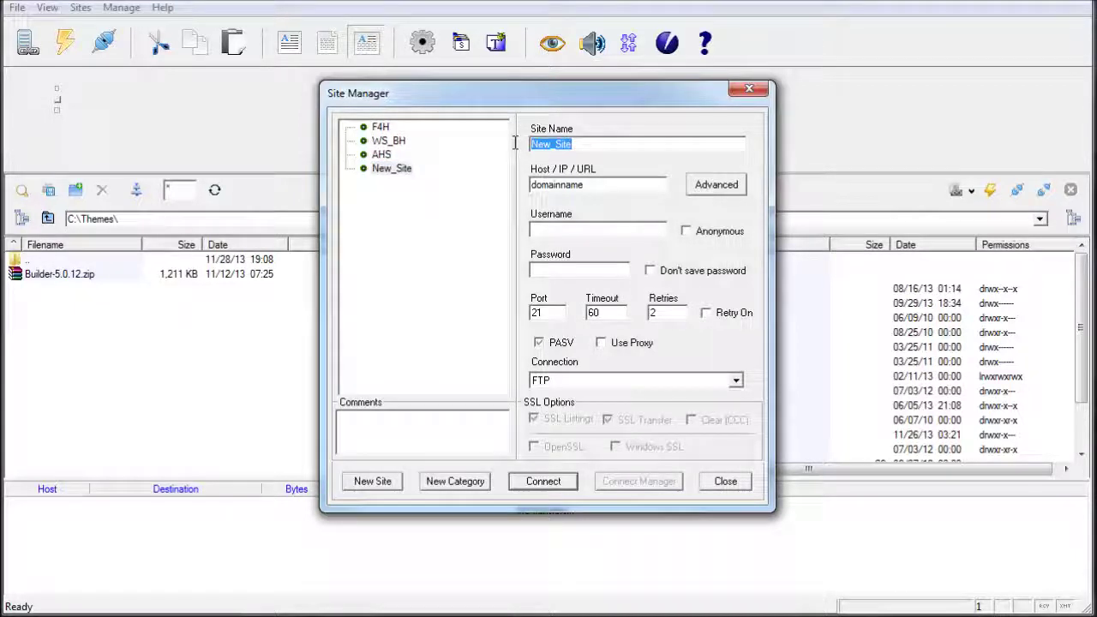
type("Website")
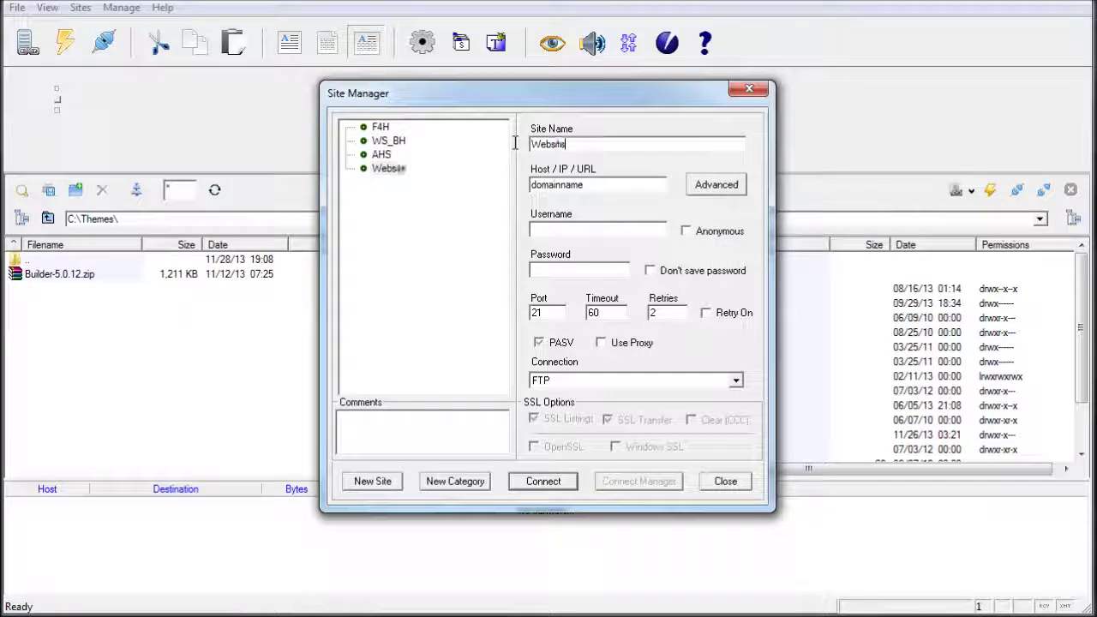
key("Tab")
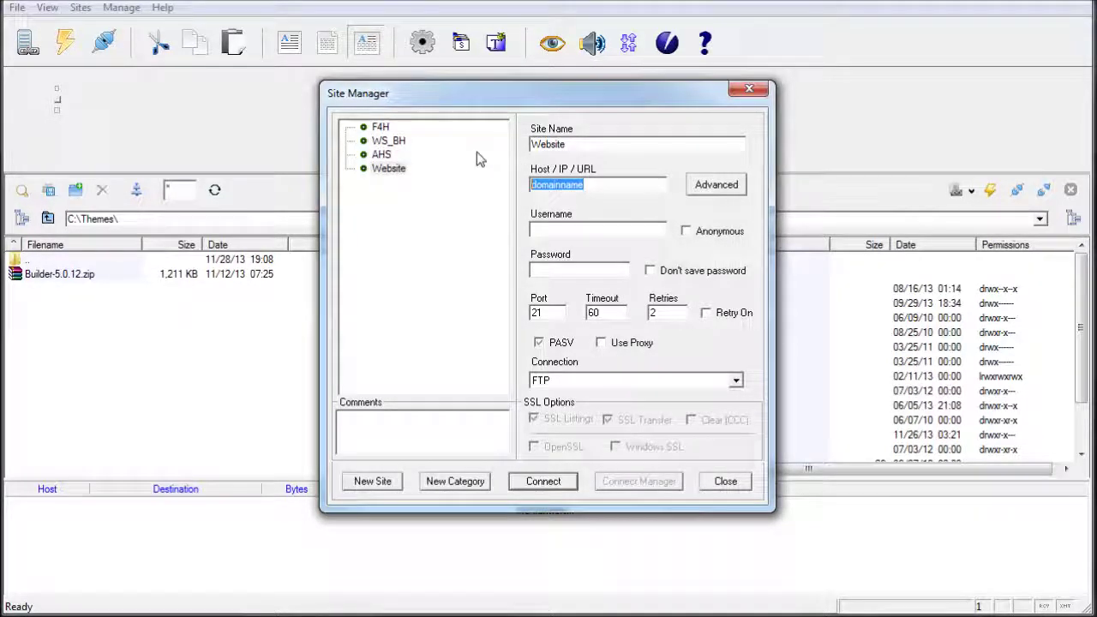
Step: Set the Website entry's host to ftp.website.com and close the Site Manager without connecting
type("ftp")
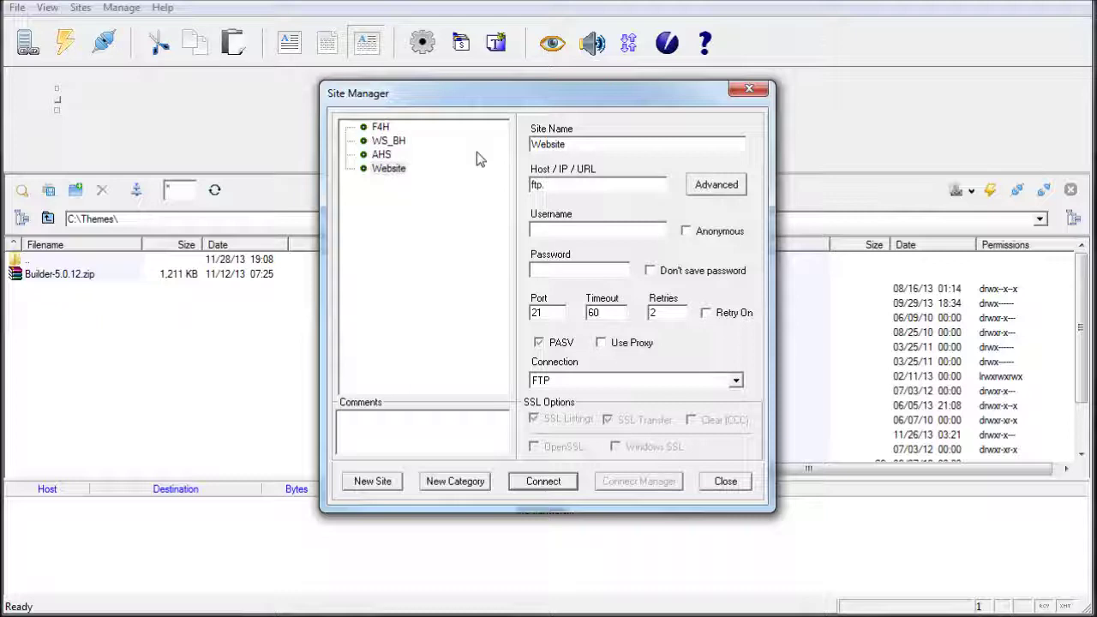
type(".websiot")
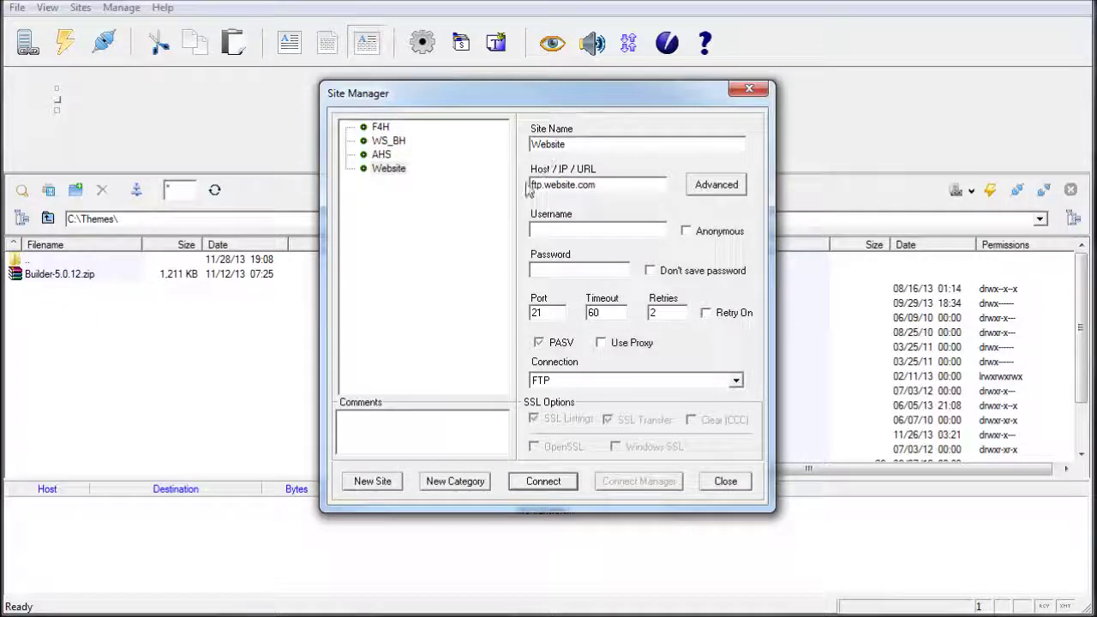
left_click_drag(551, 184, 636, 184)
left_click(636, 184)
double_click(637, 185)
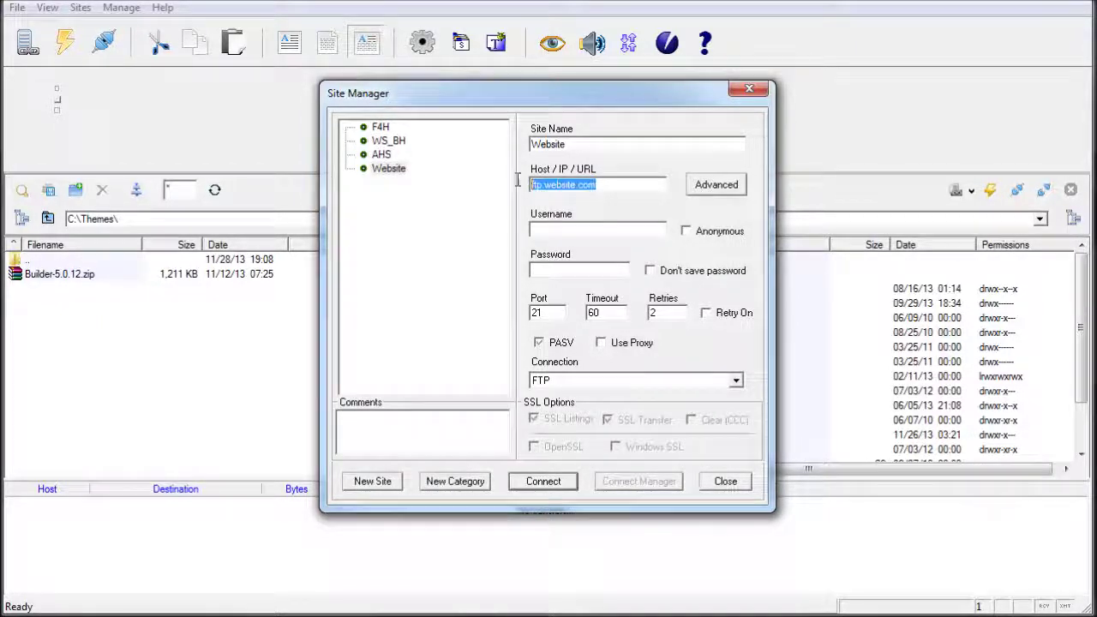
left_click(571, 230)
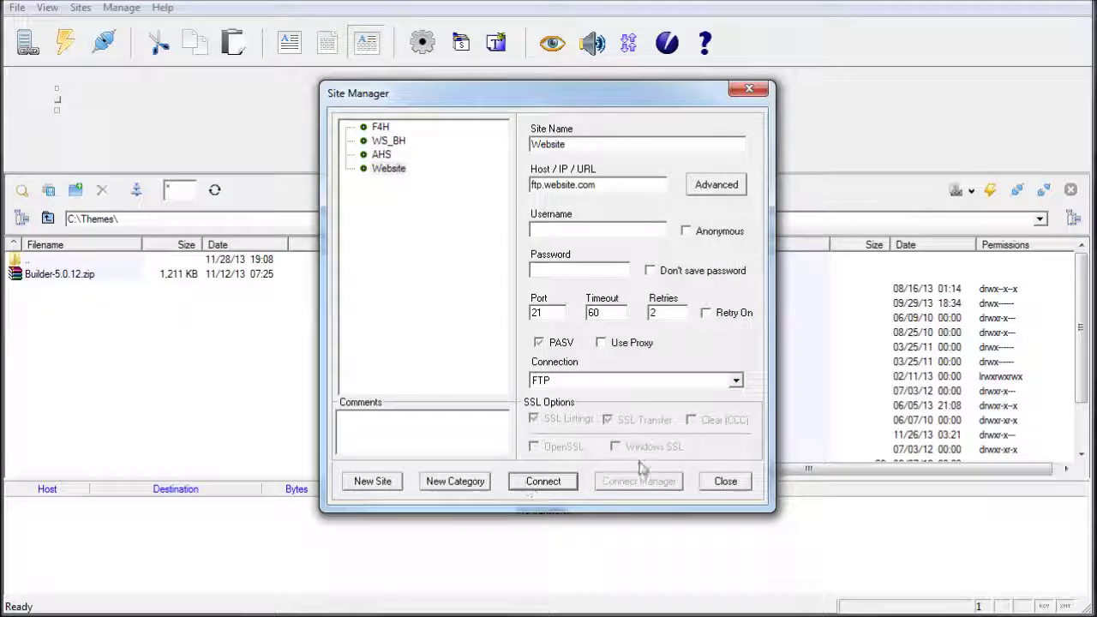
left_click(739, 483)
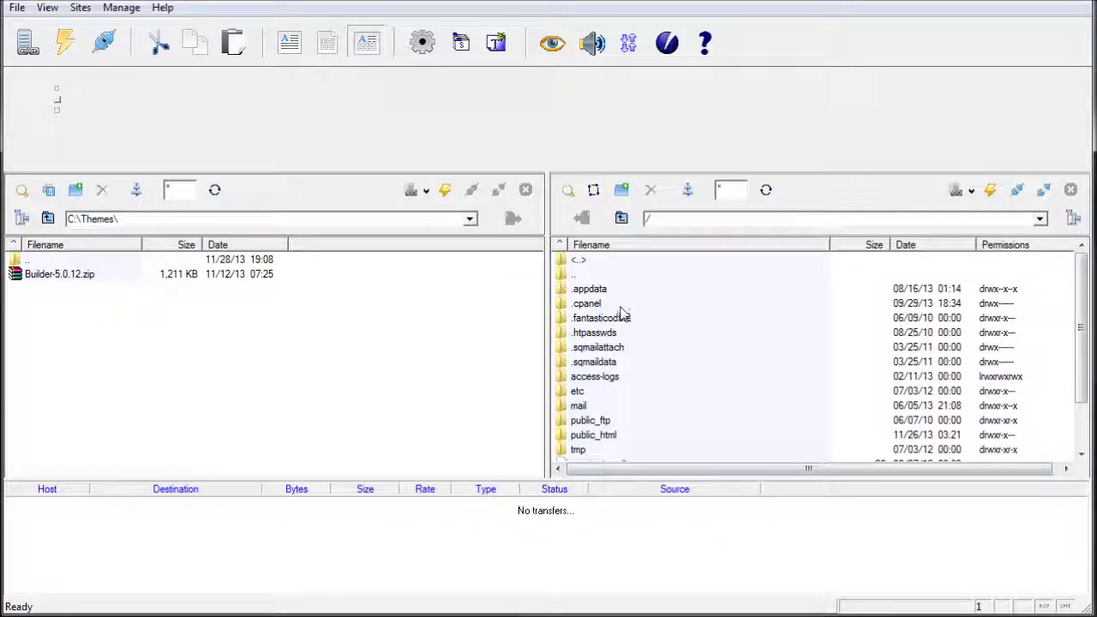
Step: Open the server folder /public_html/wp-content/themes/ and review the installed themes on the WordPress Manage Themes page in the browser
left_click(600, 437)
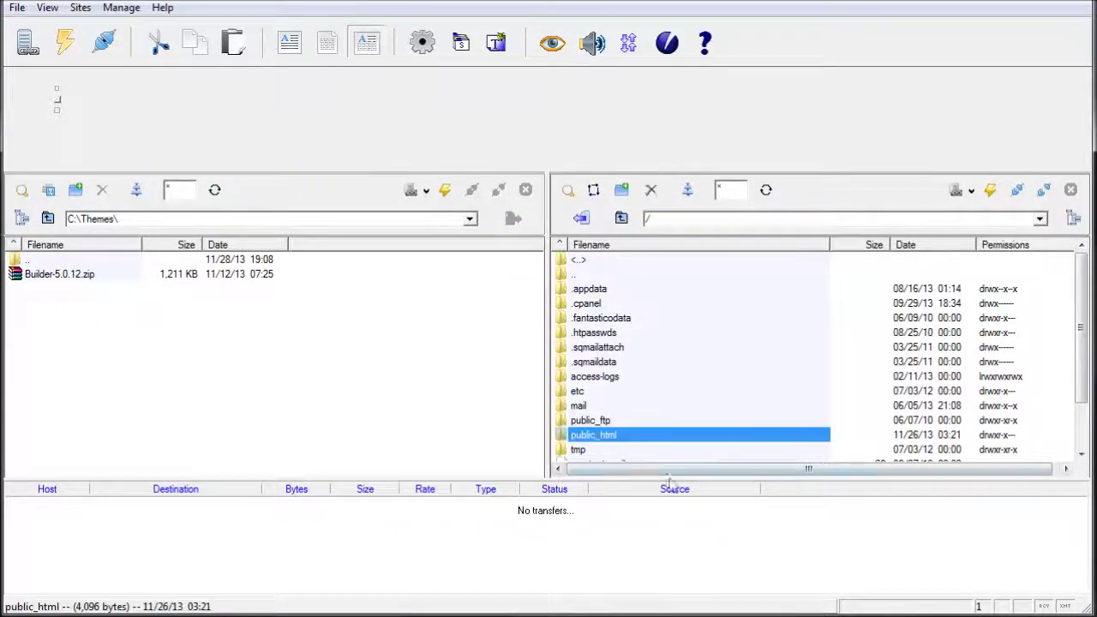
double_click(611, 437)
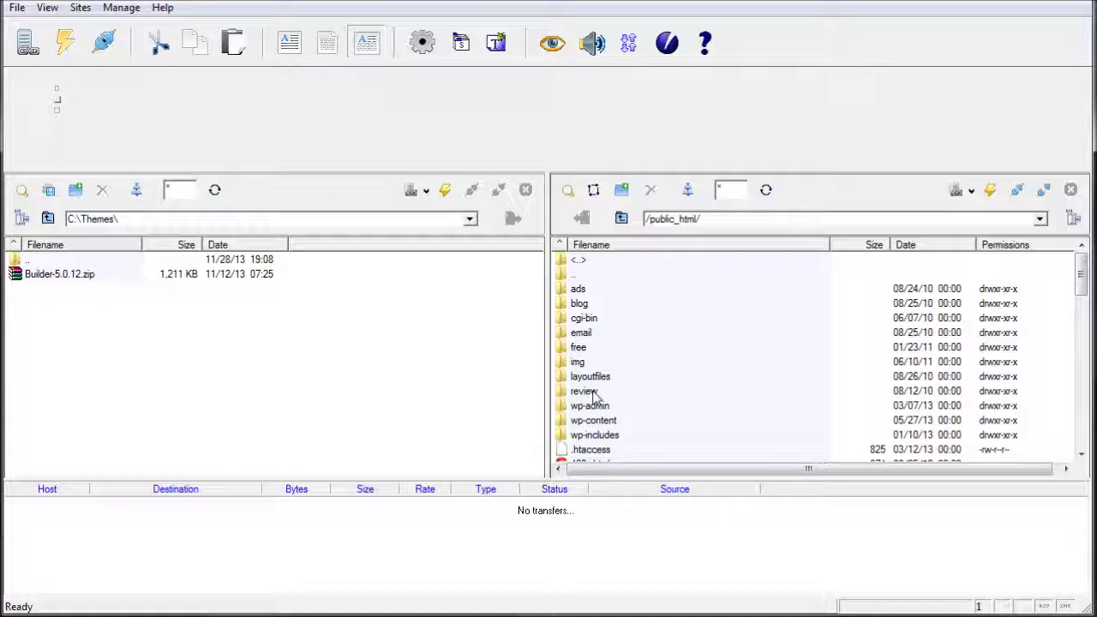
left_click(602, 425)
double_click(602, 423)
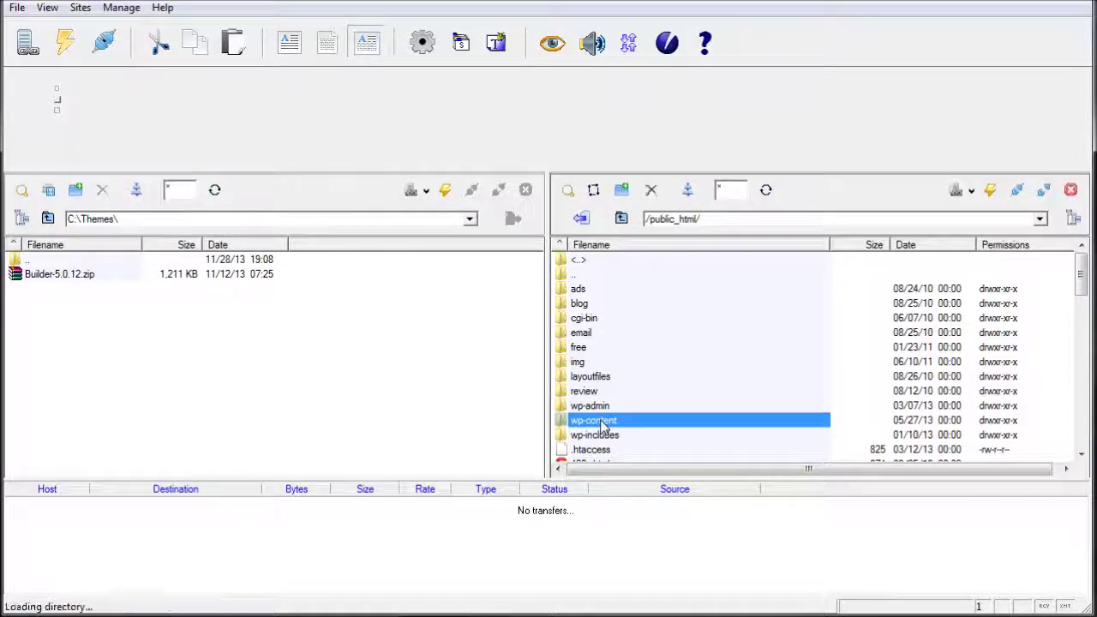
double_click(596, 336)
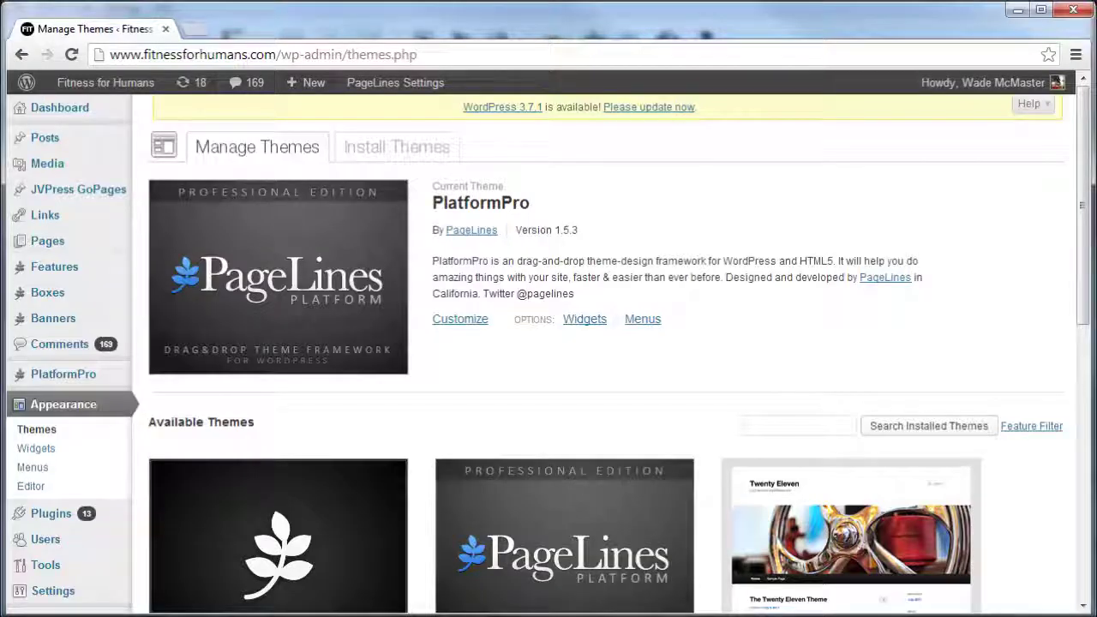
scroll(708, 474, "down", 10)
scroll(708, 474, "up", 5)
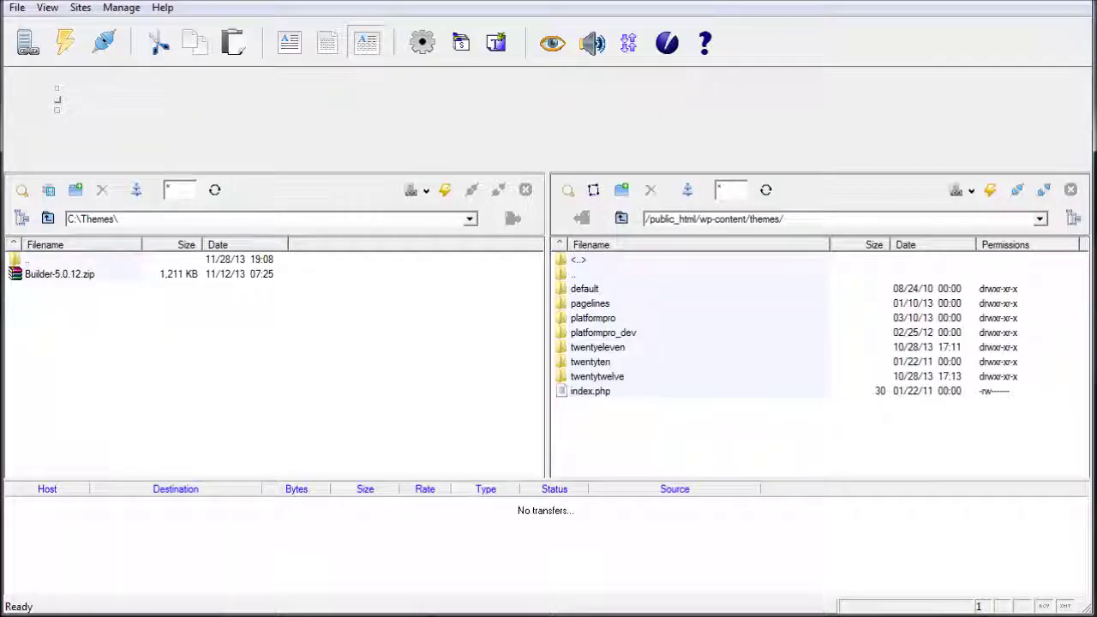
Step: Select Builder-5.0.12.zip in the FTP client and reload the local C:\Themes\ folder listing
left_click(48, 281)
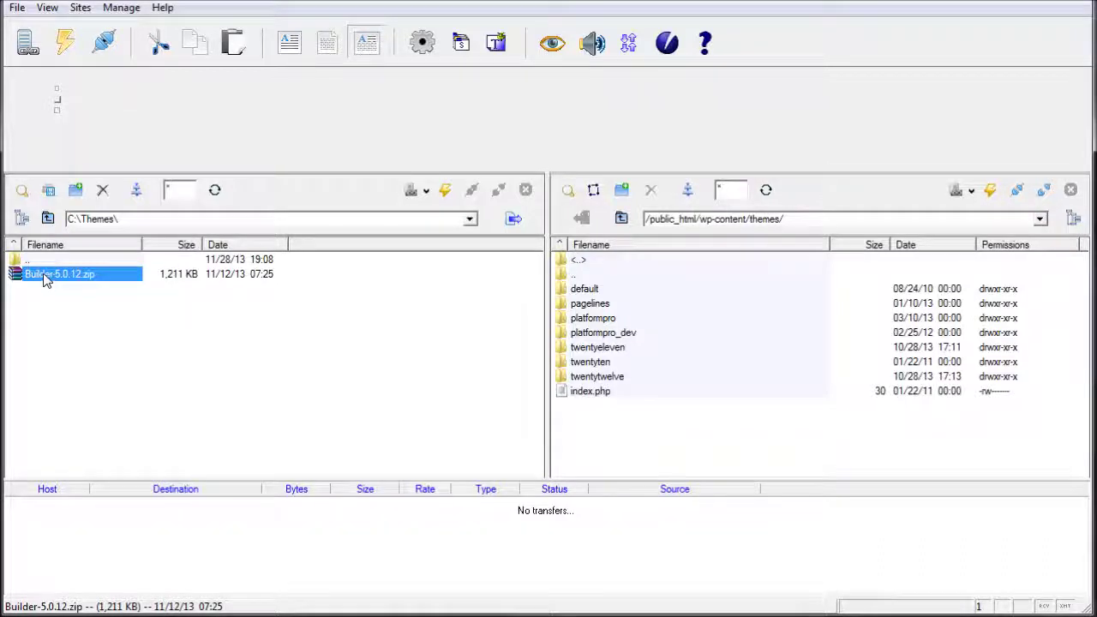
right_click(47, 281)
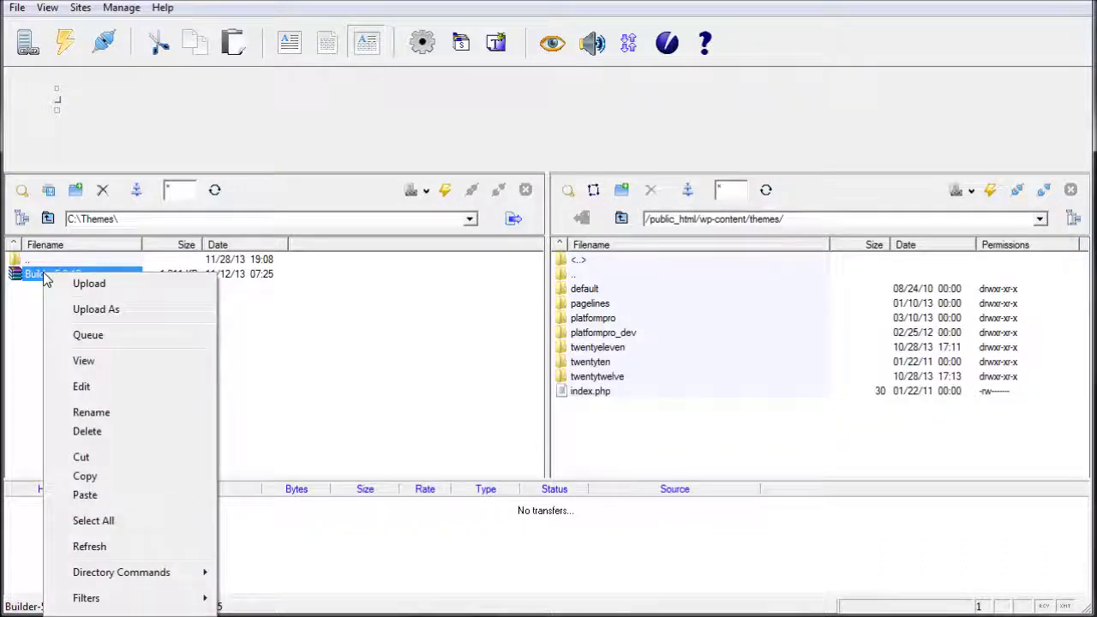
left_click(26, 310)
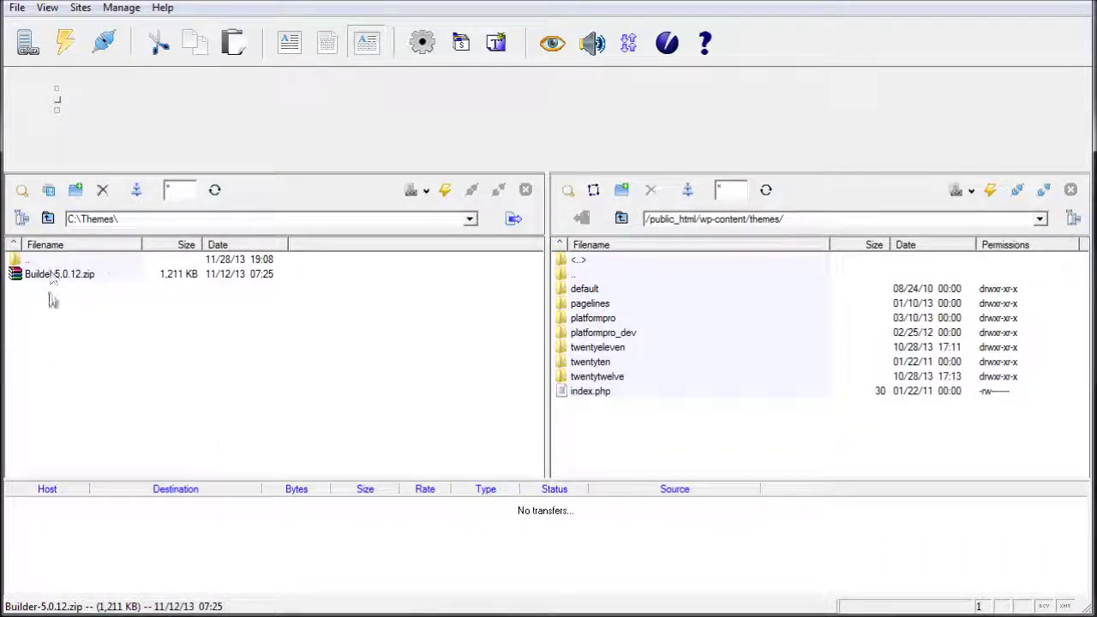
left_click(98, 275)
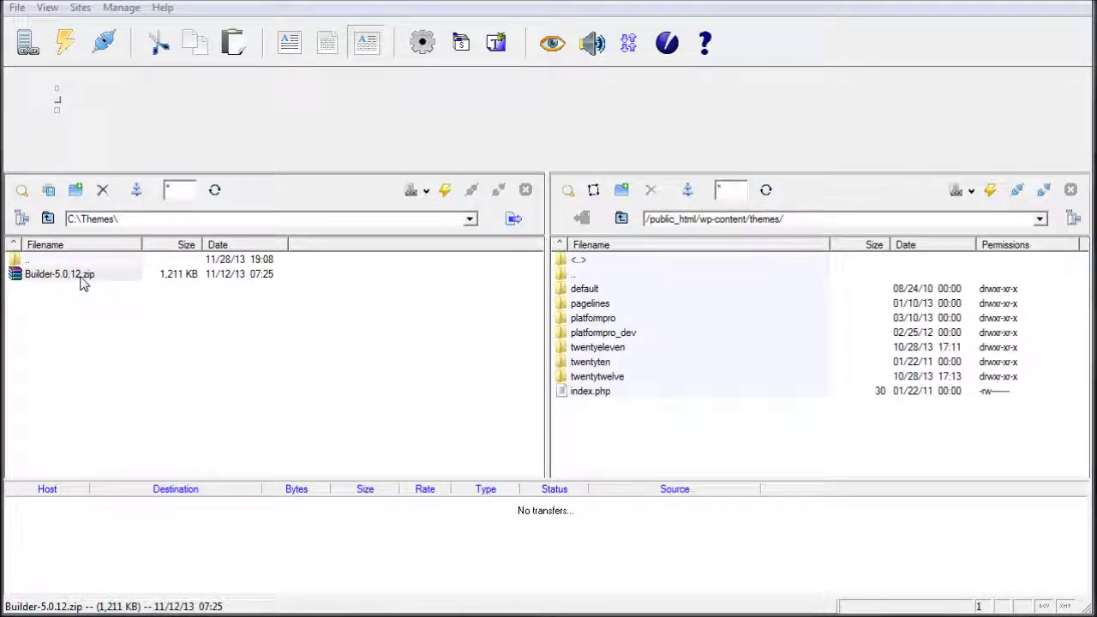
left_click(121, 219)
key("Return")
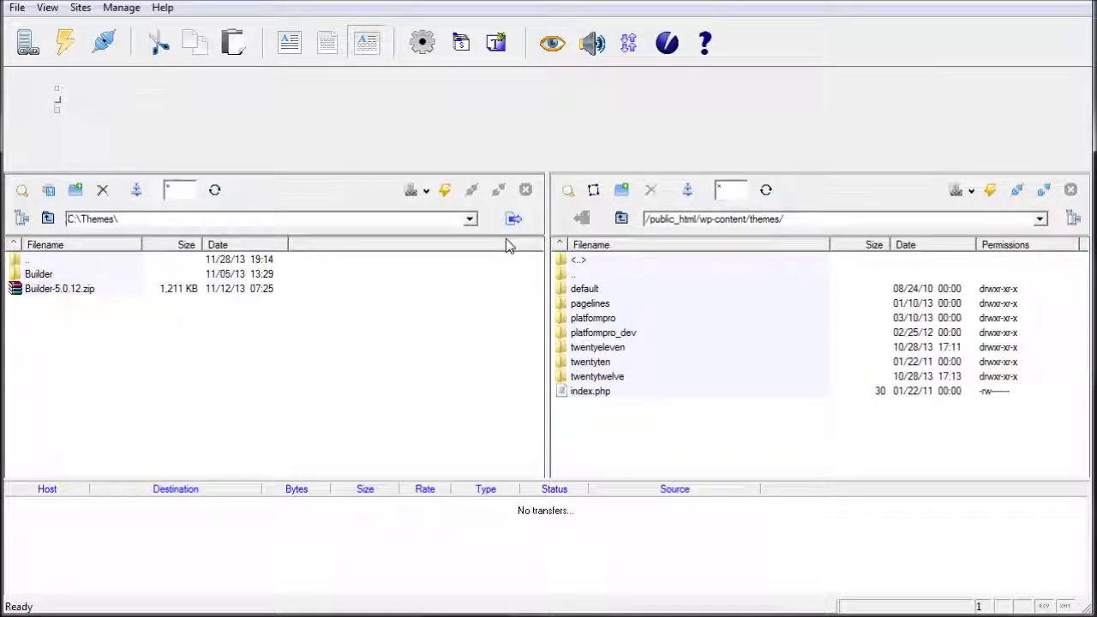
Step: Upload the local Builder folder to /public_html/wp-content/themes/ and reload the WordPress Manage Themes page in the browser
left_click(41, 275)
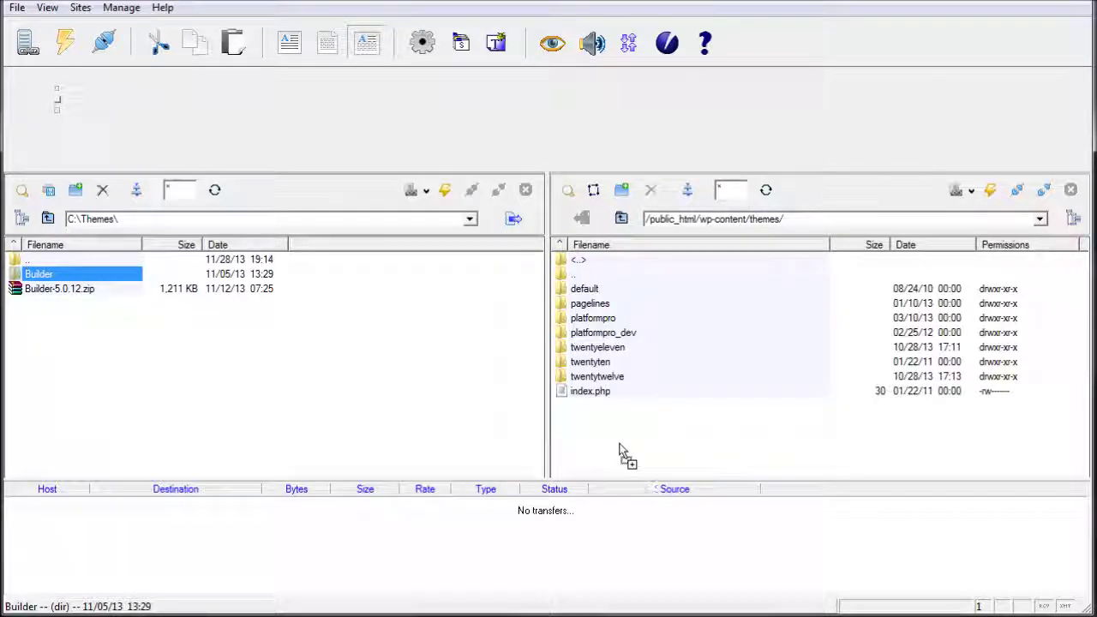
left_click_drag(106, 276, 107, 281)
right_click(106, 275)
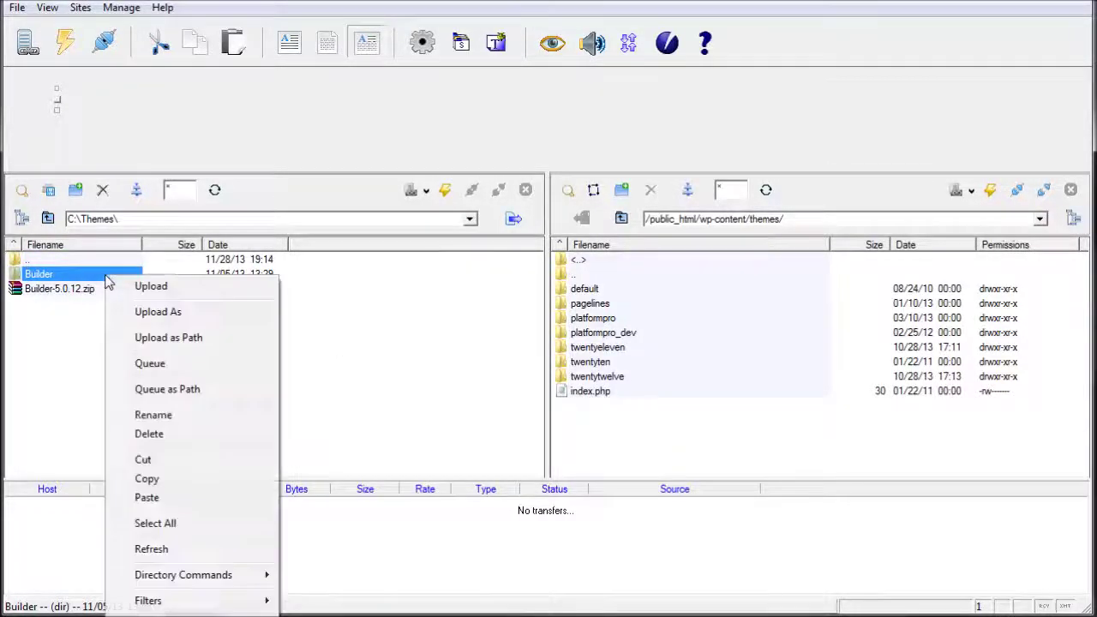
left_click(146, 286)
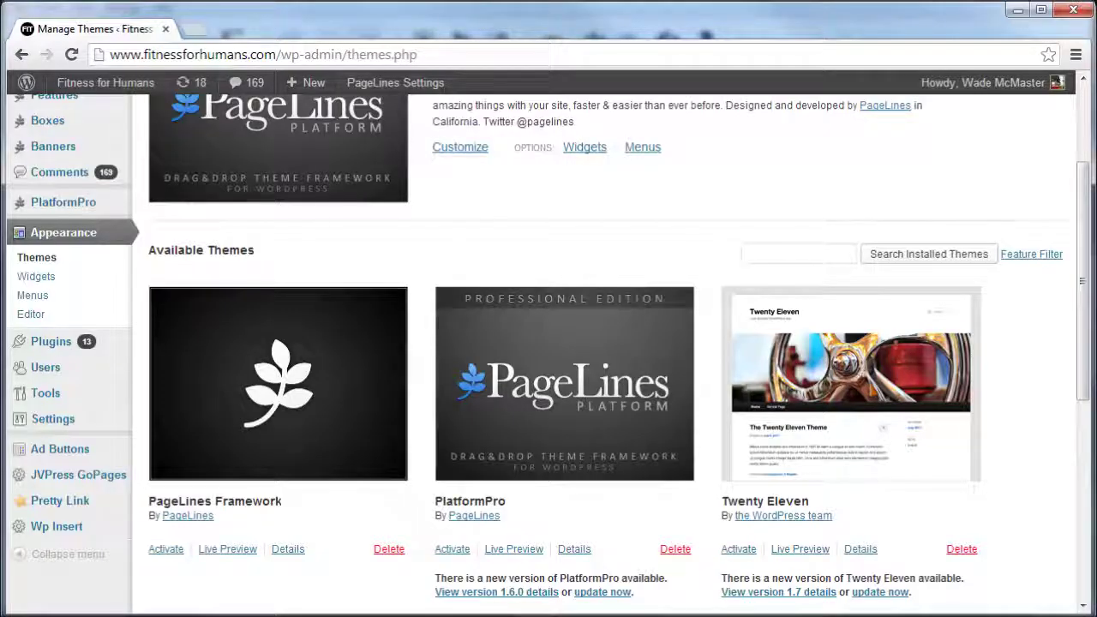
left_click(71, 55)
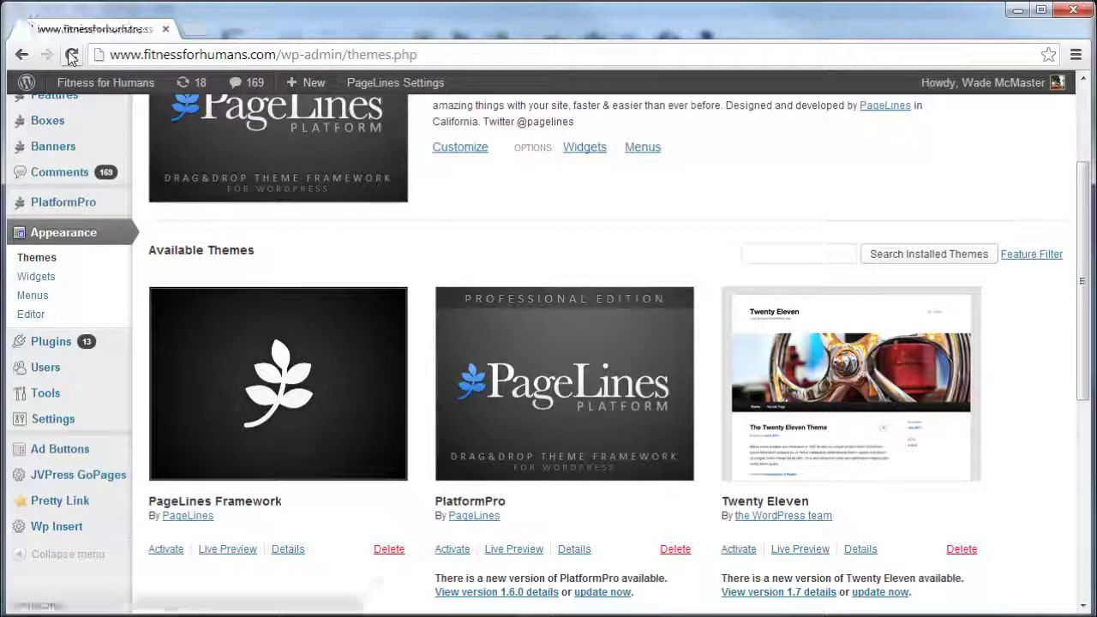